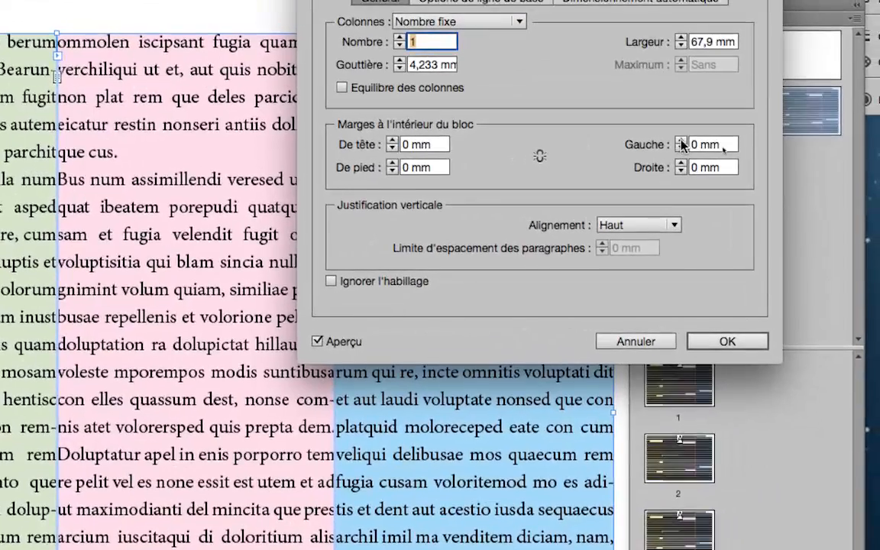
# Set the left and right inset margins of the selected text frames to 5 mm and apply the text frame options
pyautogui.click(689, 135)
pyautogui.click(689, 135)
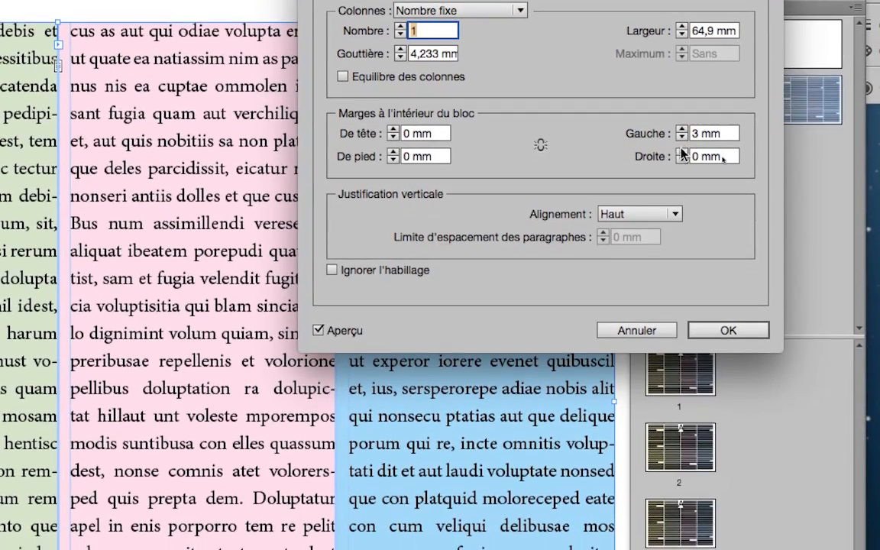
pyautogui.click(683, 152)
pyautogui.click(682, 159)
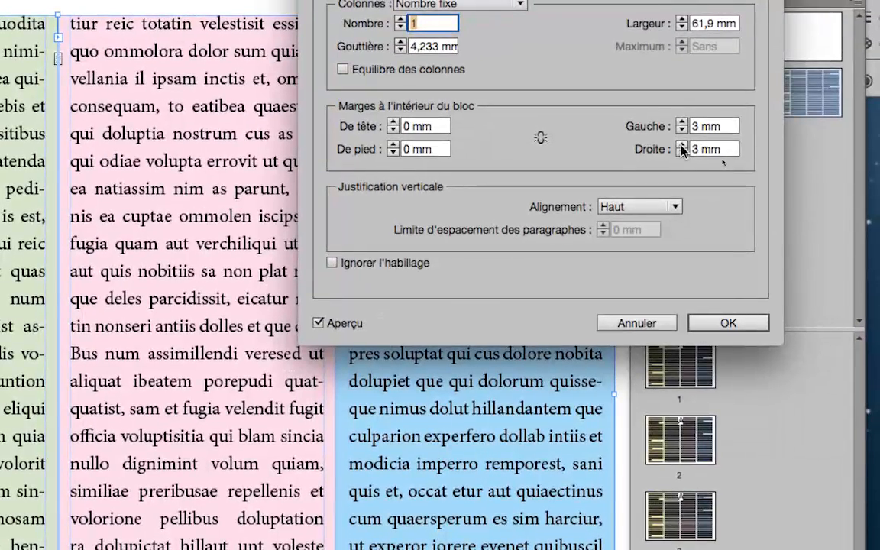
pyautogui.click(682, 145)
pyautogui.click(682, 145)
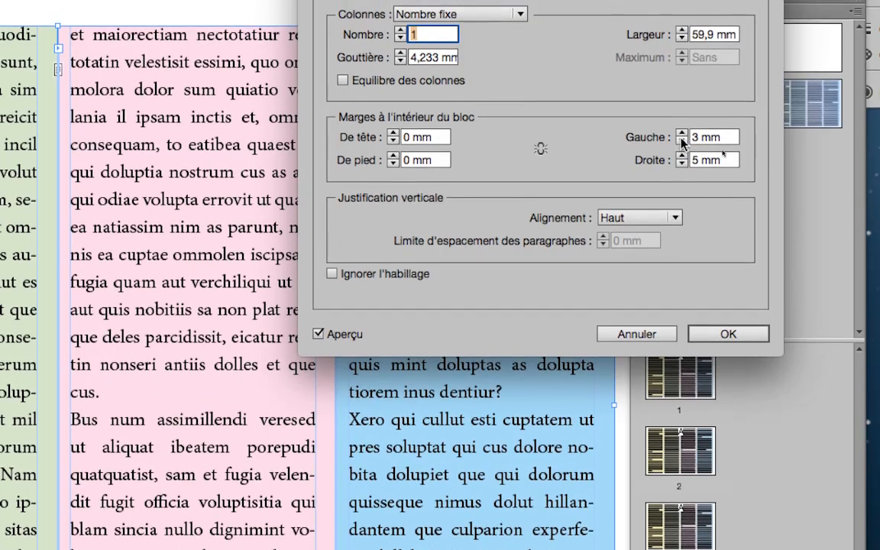
pyautogui.click(681, 137)
pyautogui.click(681, 137)
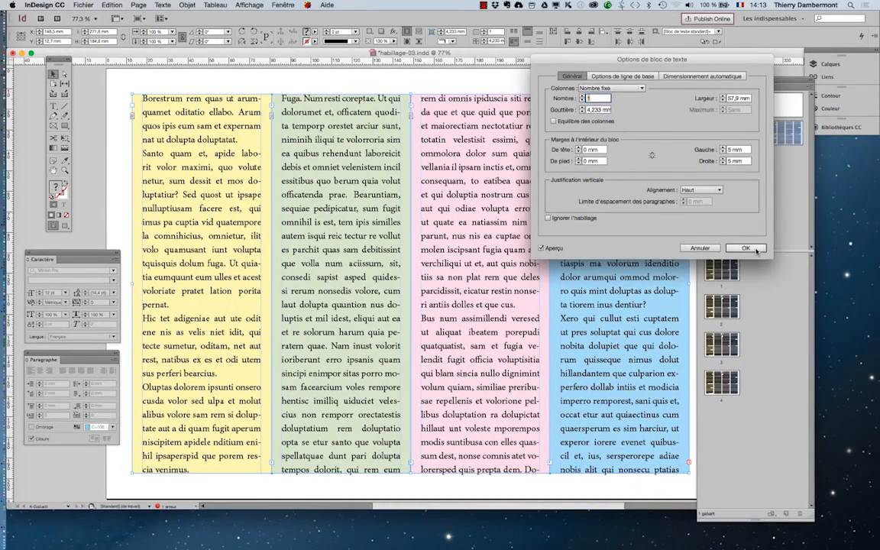
pyautogui.click(729, 333)
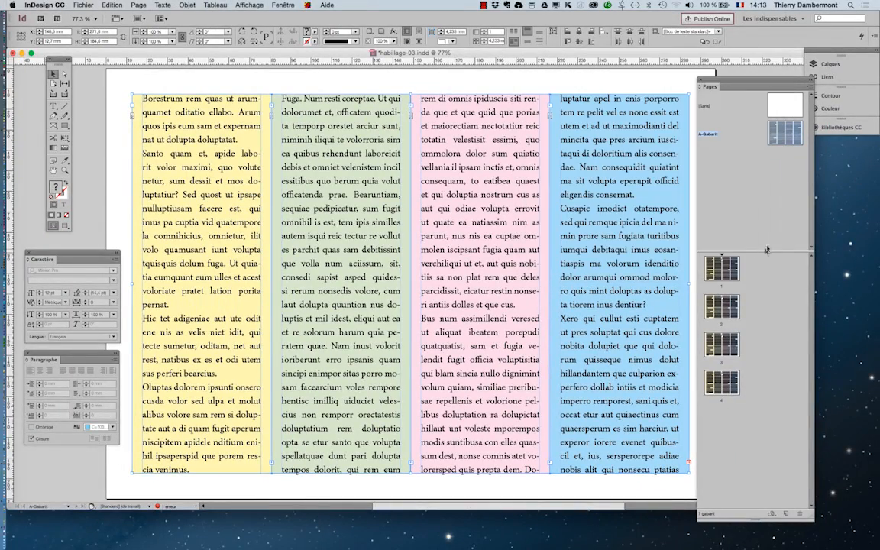
# Preview the page without frame edges and place the text cursor in the yellow column's first paragraph
pyautogui.click(90, 233)
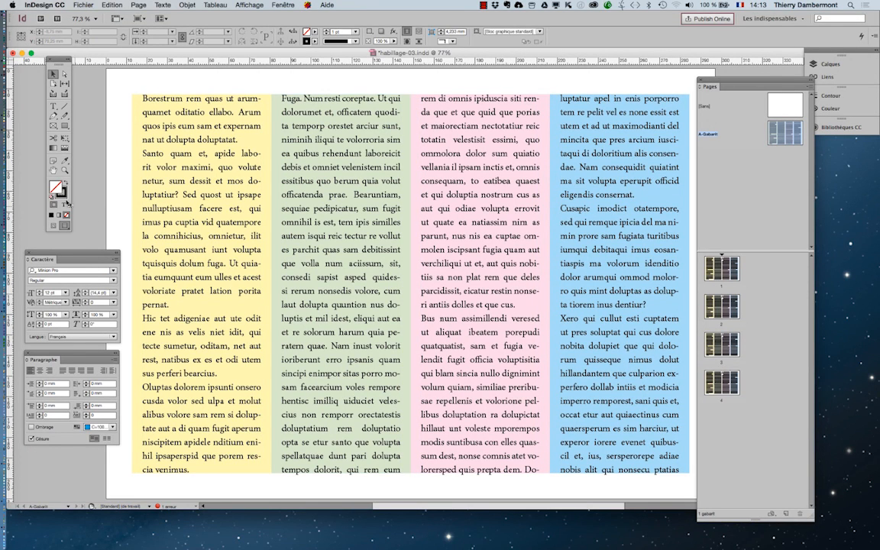
pyautogui.click(53, 169)
pyautogui.click(53, 73)
pyautogui.moveTo(104, 104); pyautogui.dragTo(601, 195)
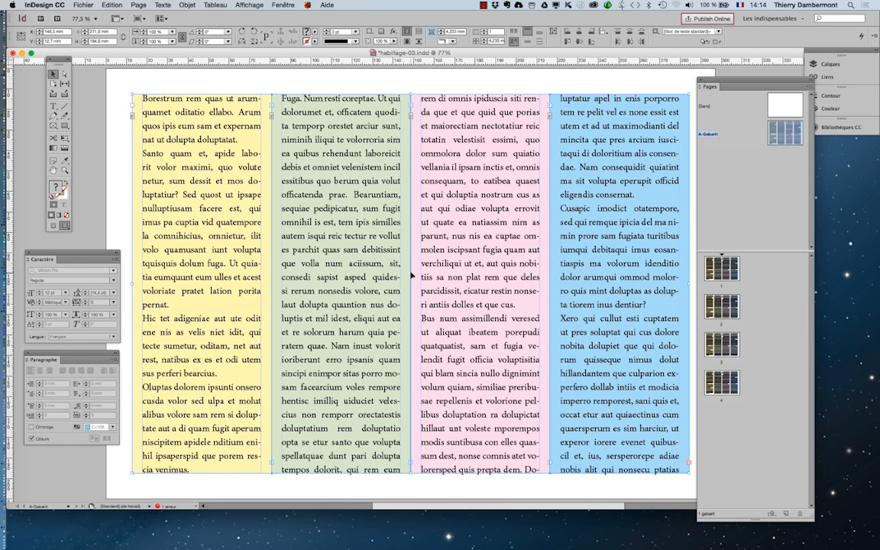
pyautogui.click(53, 105)
pyautogui.click(226, 140)
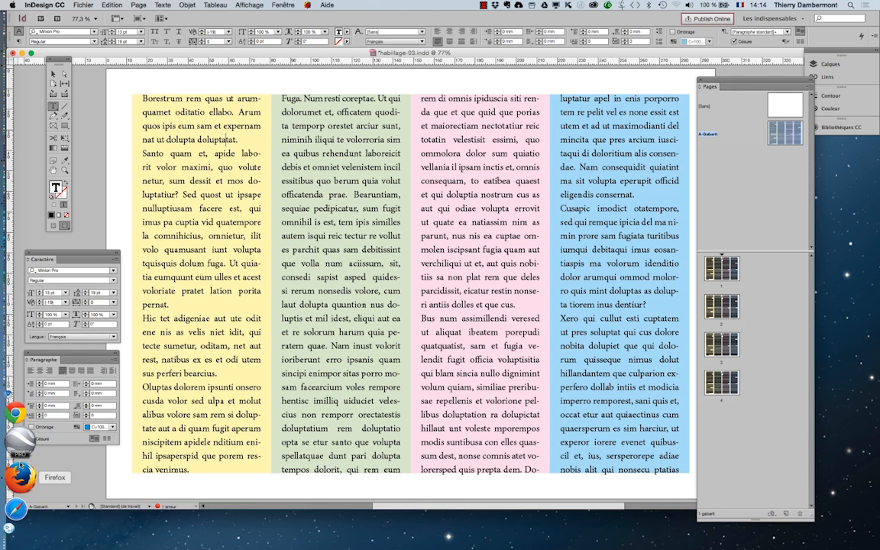
# Switch to Firefox, open a new window and search Google for "lorem ipsum"
pyautogui.click(15, 464)
pyautogui.click(65, 5)
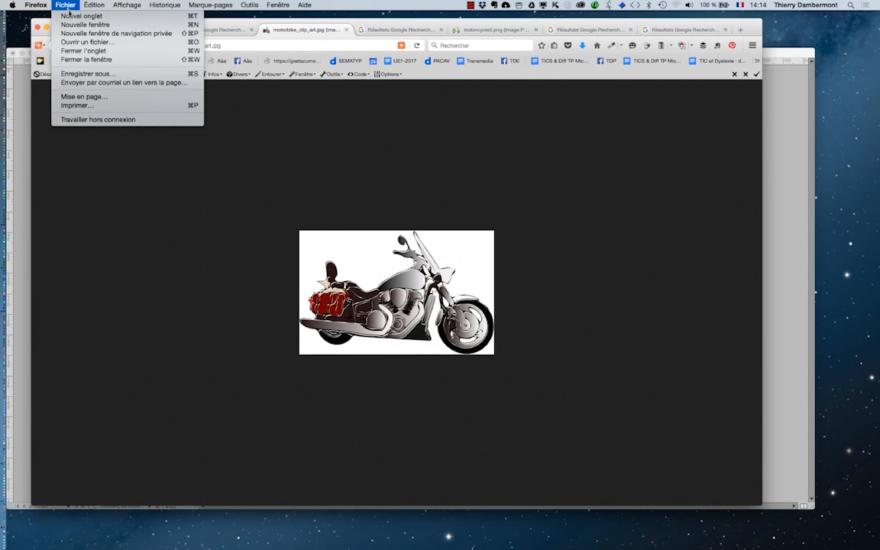
pyautogui.click(482, 169)
pyautogui.press('super+n')
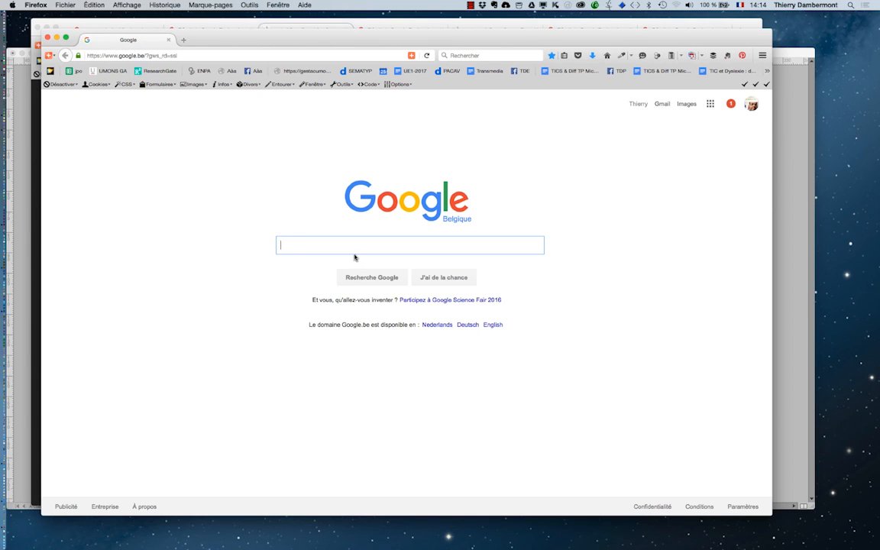
pyautogui.write('lorem ipsu')
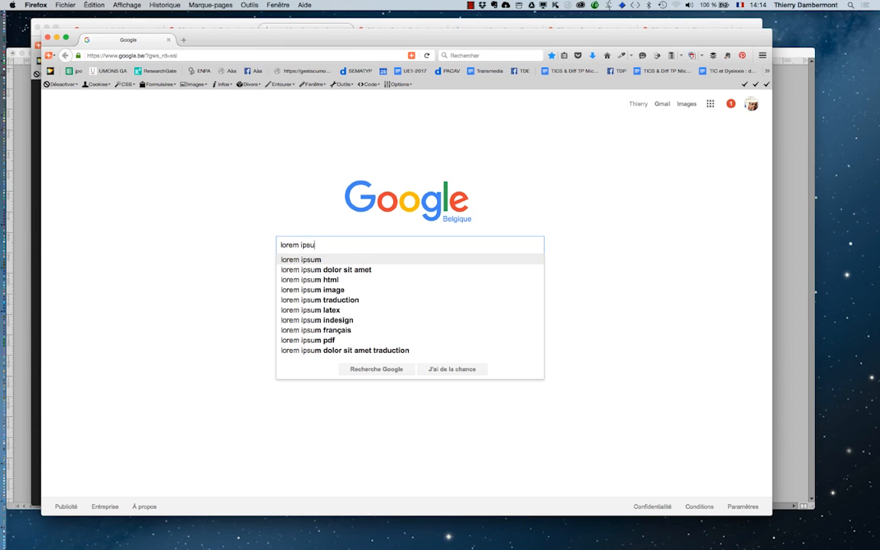
pyautogui.write('m')
pyautogui.press('Return')
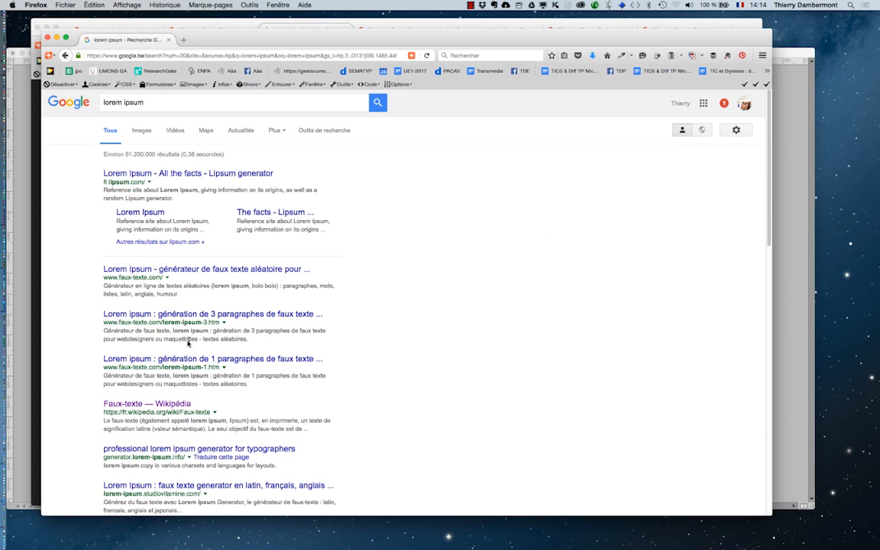
# View the Wikipedia article "Faux-texte" from the results, close it and switch back to InDesign
pyautogui.middleClick(162, 403)
pyautogui.click(225, 40)
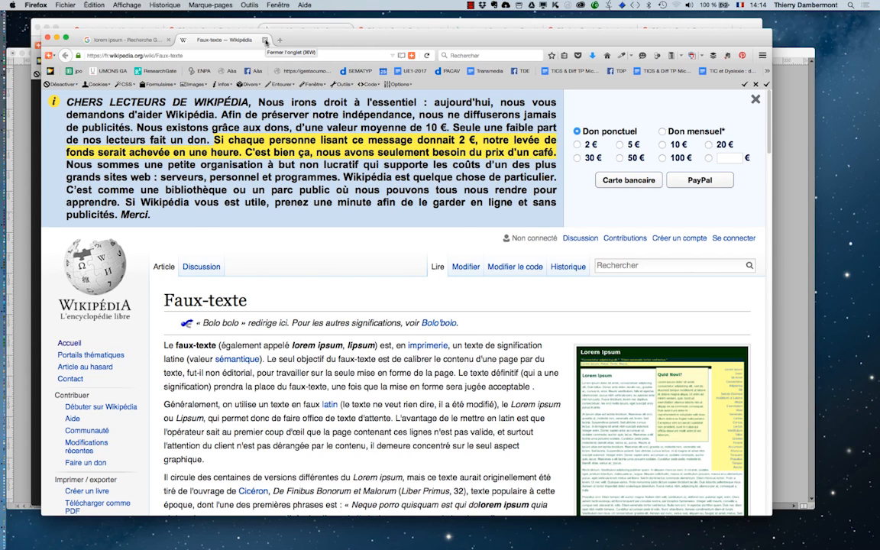
pyautogui.click(265, 40)
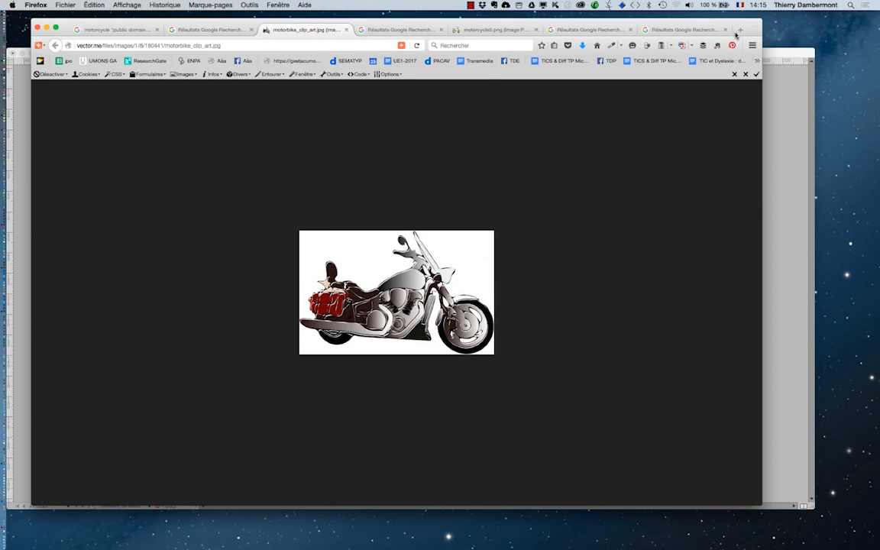
pyautogui.press('super+Tab')
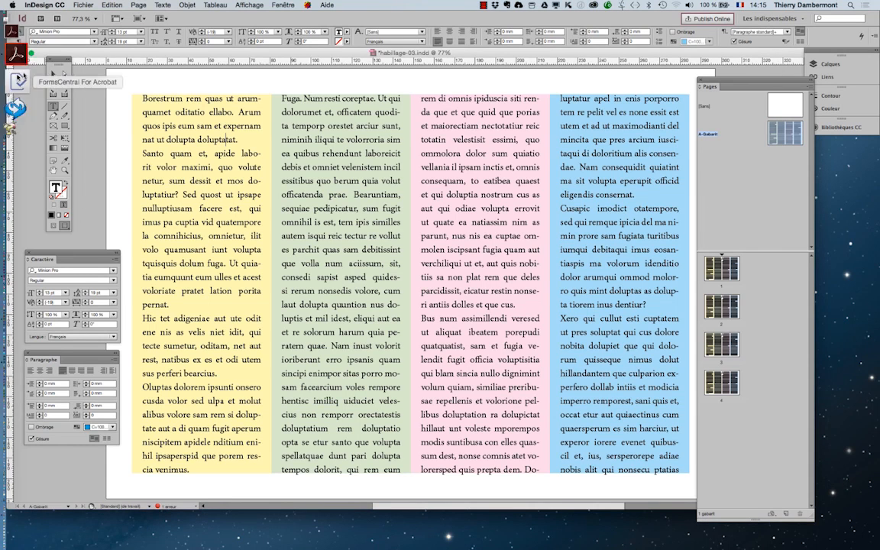
# Place the text cursor in the column text and display the paragraph styles list, moved aside and widened
pyautogui.click(53, 73)
pyautogui.click(175, 147)
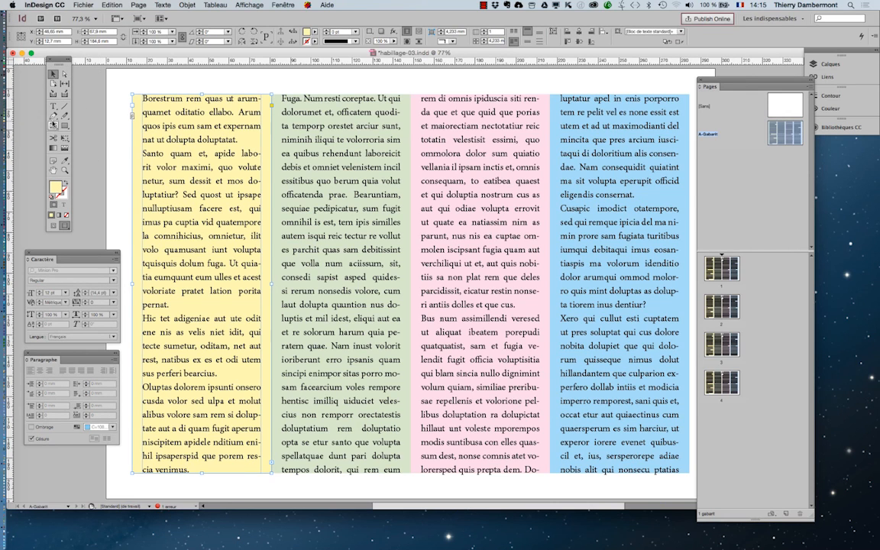
pyautogui.click(53, 105)
pyautogui.click(219, 193)
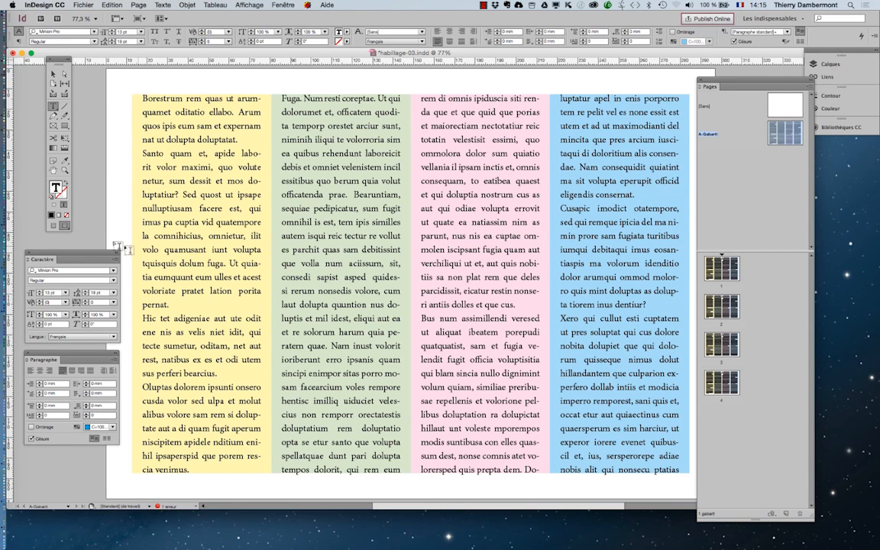
pyautogui.click(163, 5)
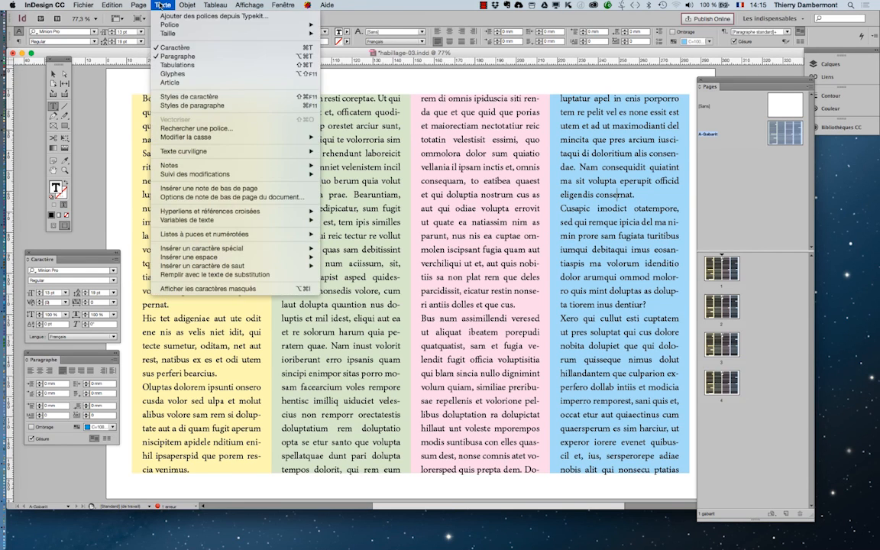
pyautogui.click(191, 106)
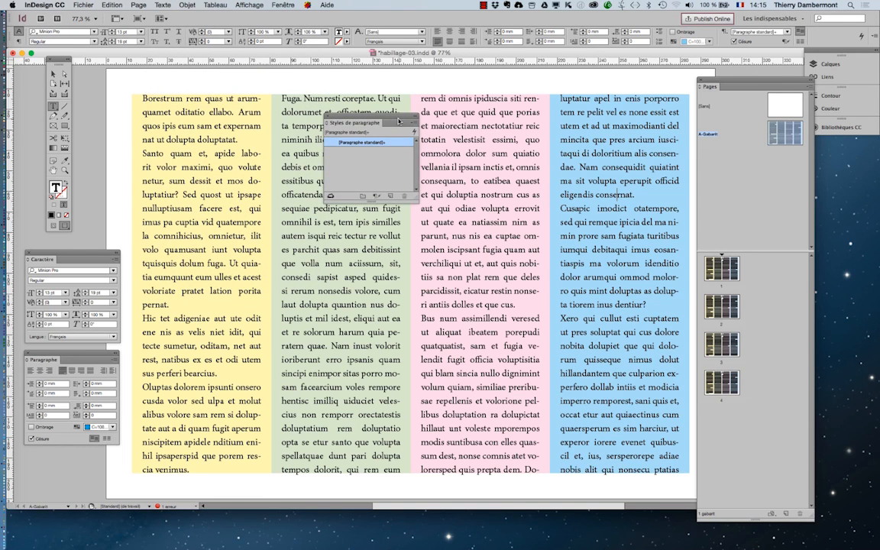
pyautogui.moveTo(398, 121); pyautogui.dragTo(536, 91)
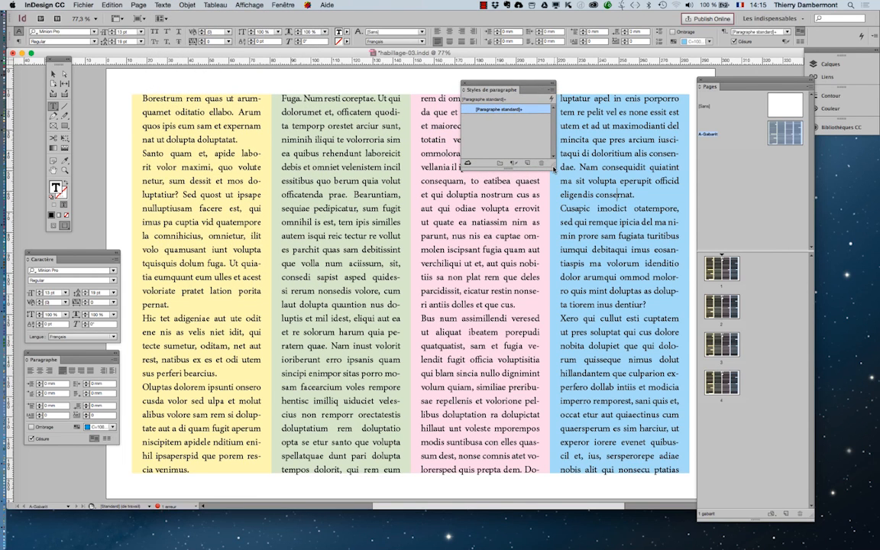
pyautogui.moveTo(556, 166); pyautogui.dragTo(632, 174)
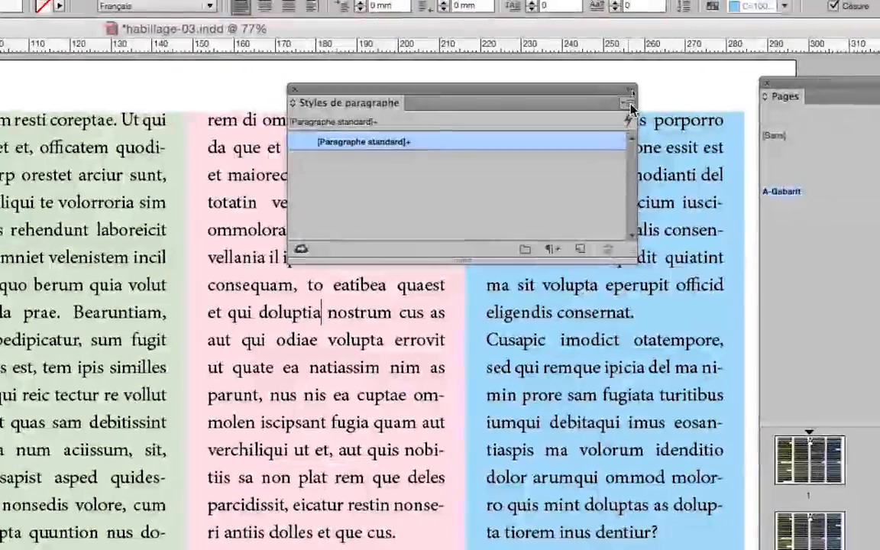
# Create a new paragraph style named "corps du texte" from the current text formatting
pyautogui.click(629, 105)
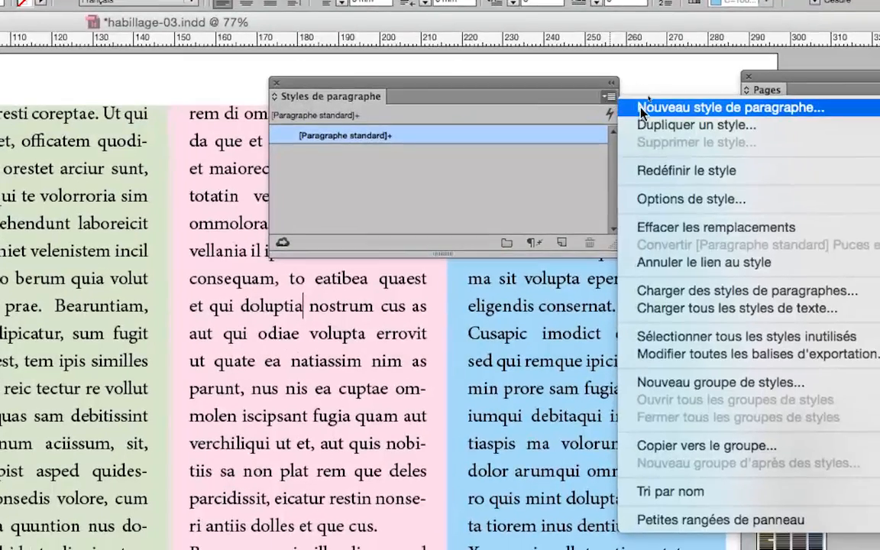
pyautogui.click(644, 108)
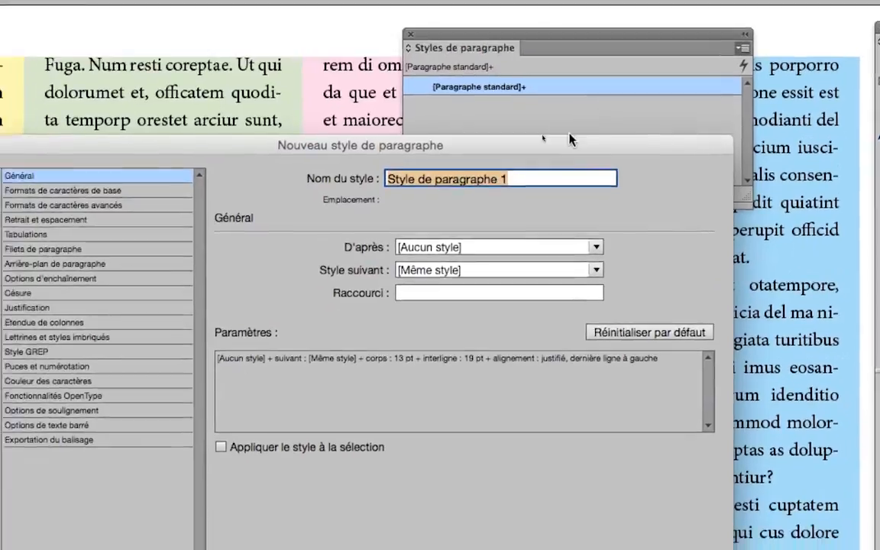
pyautogui.write('corps du texte')
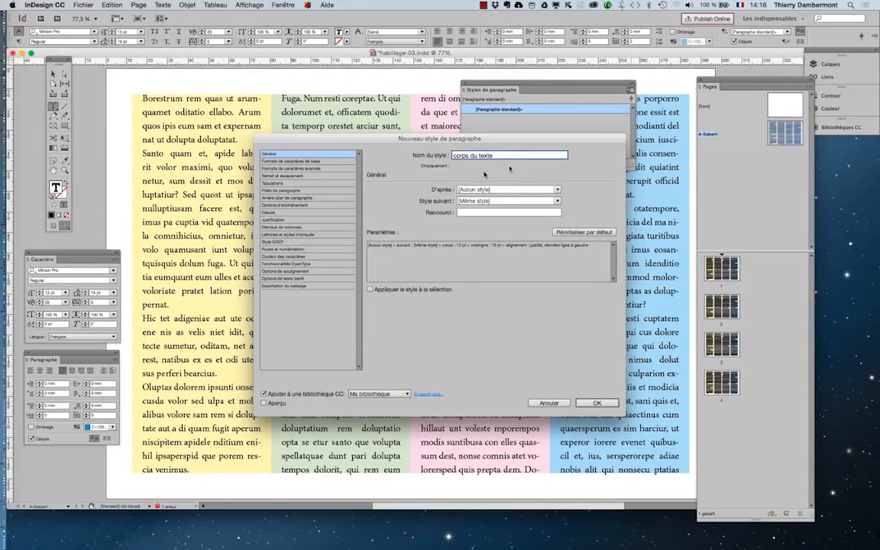
pyautogui.moveTo(453, 155); pyautogui.dragTo(487, 161)
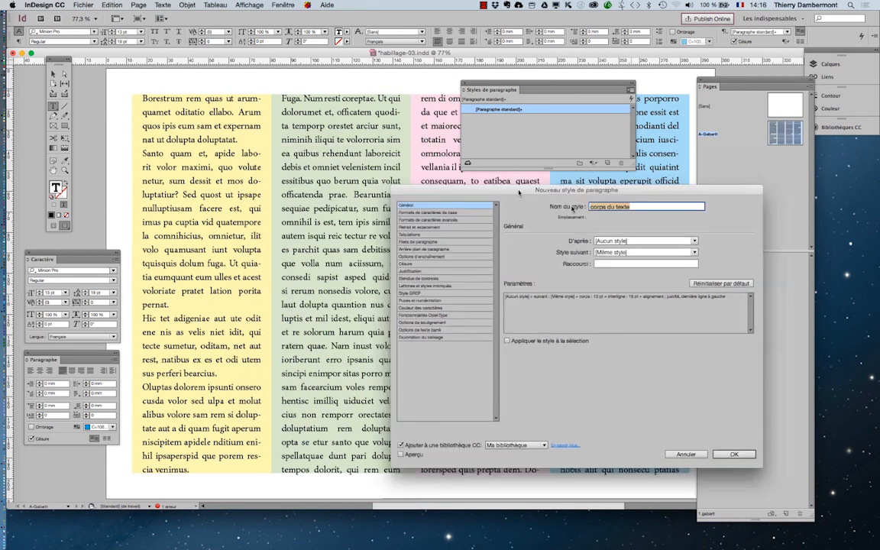
pyautogui.moveTo(381, 143); pyautogui.dragTo(567, 259)
pyautogui.moveTo(585, 292); pyautogui.dragTo(574, 307)
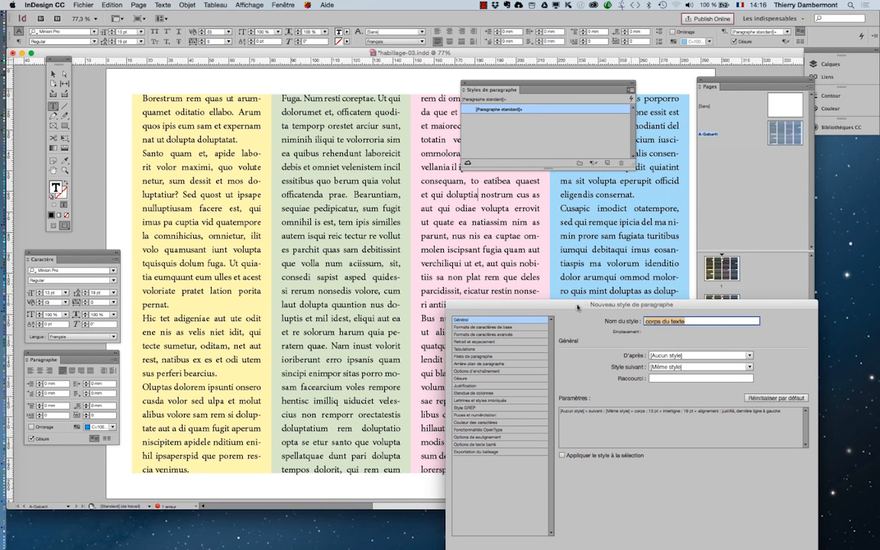
pyautogui.moveTo(577, 304); pyautogui.dragTo(579, 199)
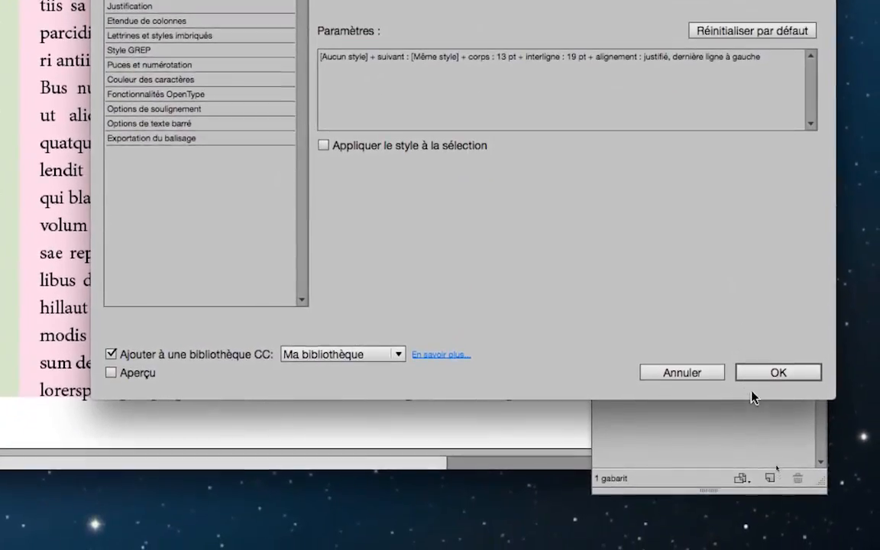
pyautogui.click(760, 419)
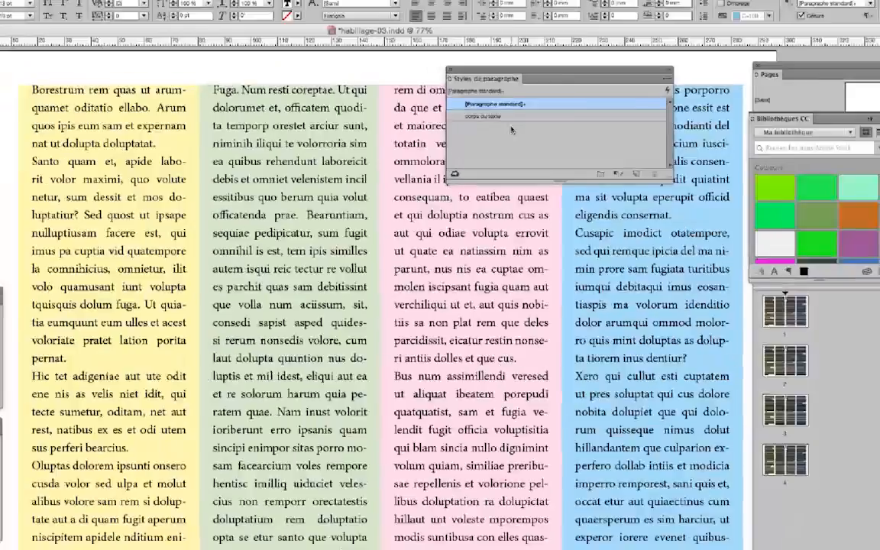
# Save the document under the new name habillage-04.indd
pyautogui.click(0, 0)
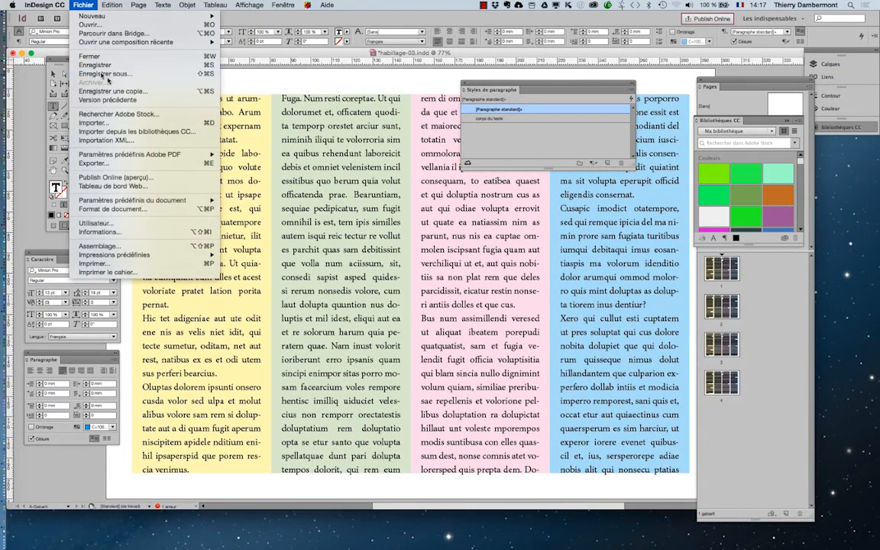
pyautogui.click(107, 75)
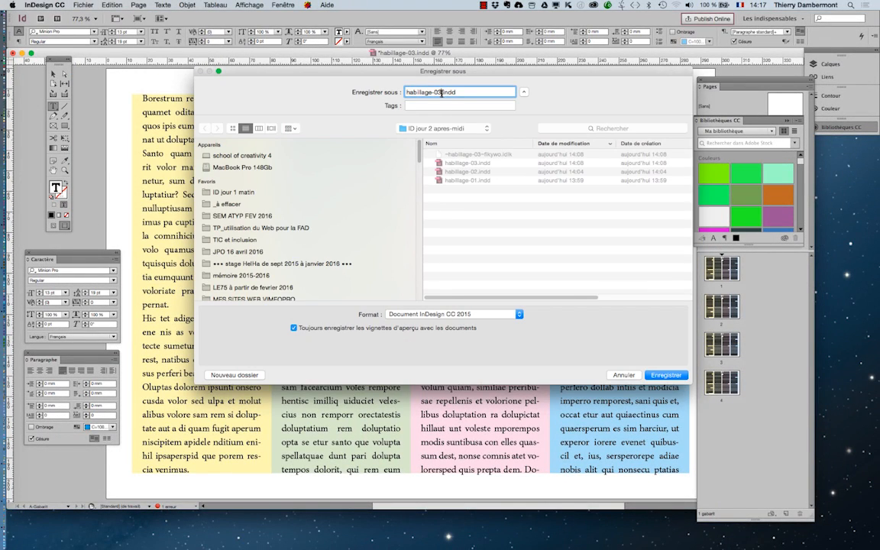
pyautogui.press('BackSpace')
pyautogui.write('4')
pyautogui.press('Return')
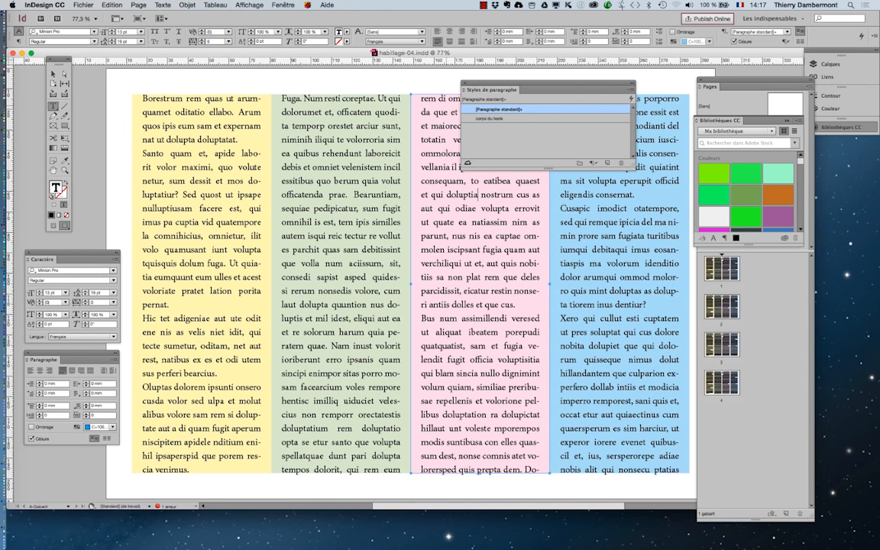
# Select all of the threaded placeholder text from the yellow column and delete it
pyautogui.click(750, 86)
pyautogui.click(231, 209)
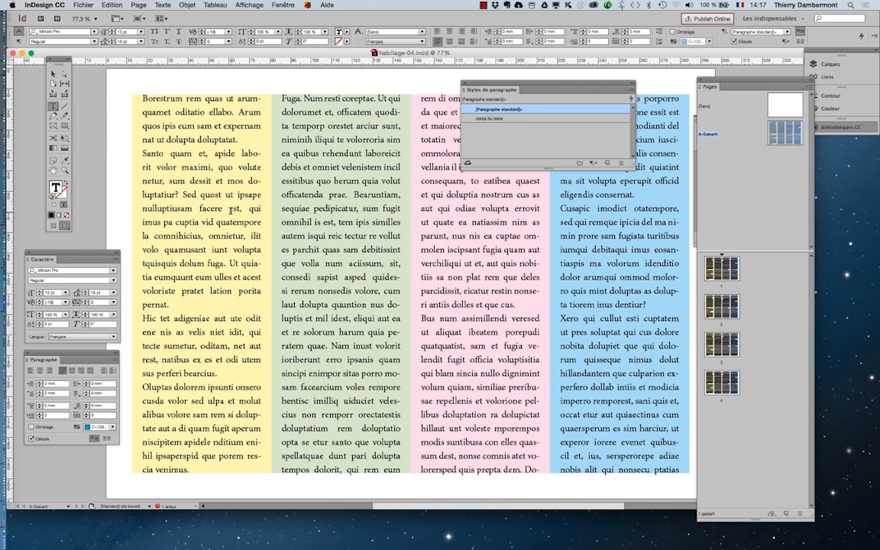
pyautogui.press('super+a')
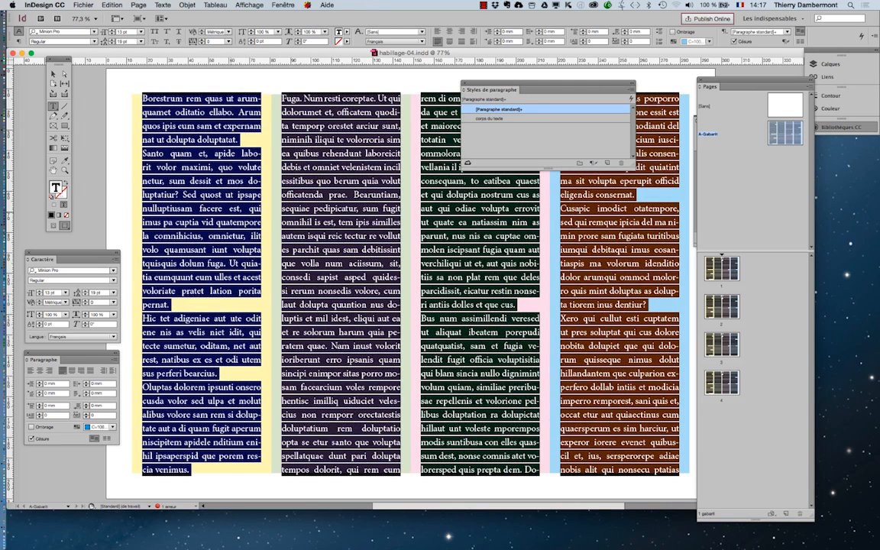
pyautogui.press('BackSpace')
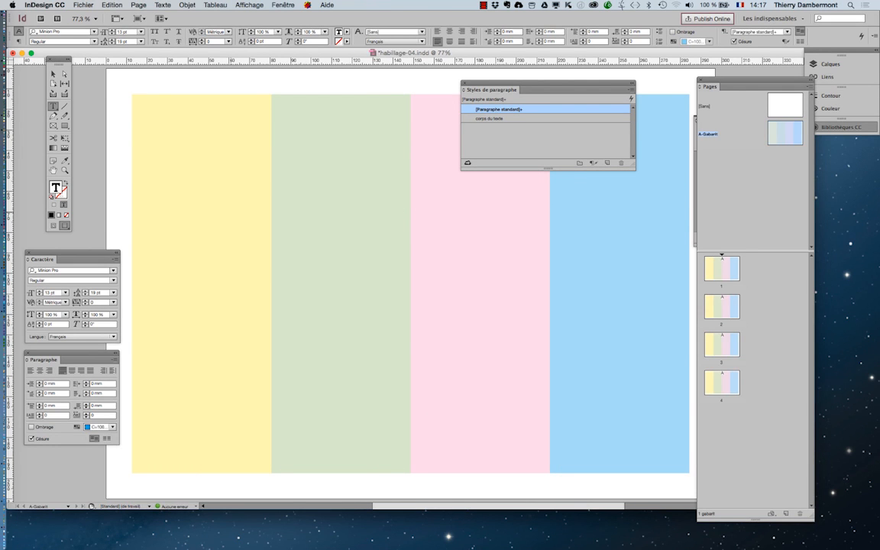
# Return to the normal display, check the emptied column frames and go from the master to page 1
pyautogui.click(53, 227)
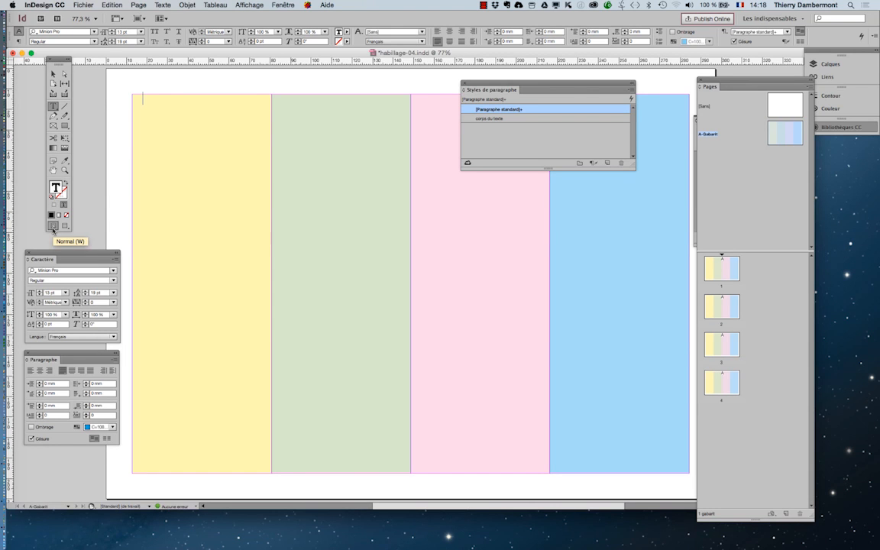
pyautogui.click(53, 74)
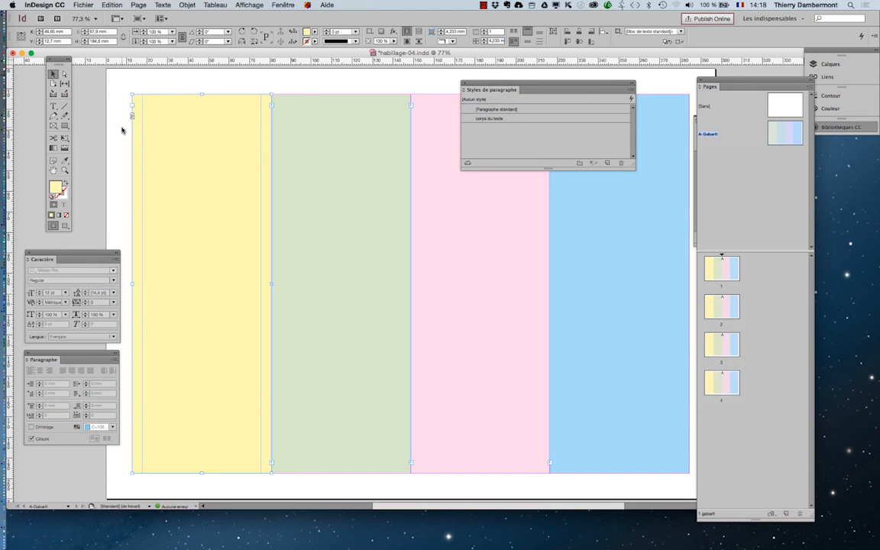
pyautogui.click(511, 229)
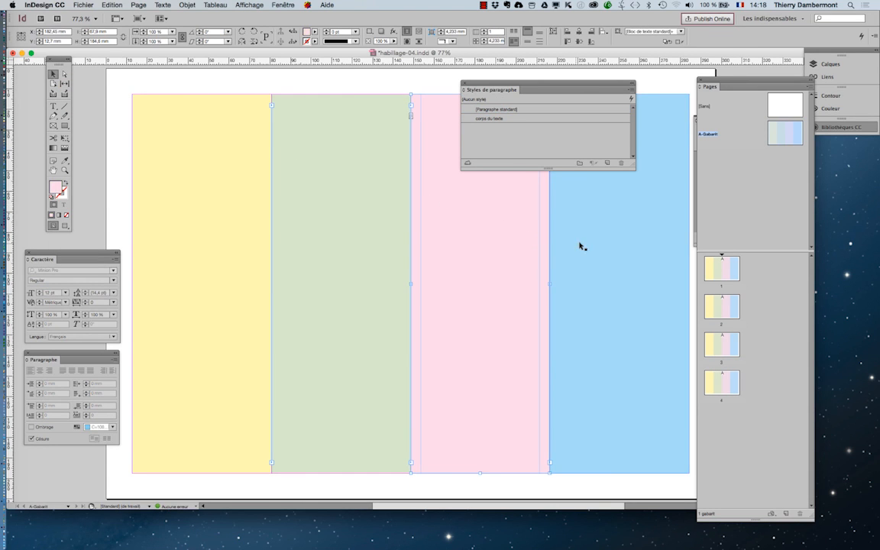
pyautogui.click(558, 240)
pyautogui.click(109, 173)
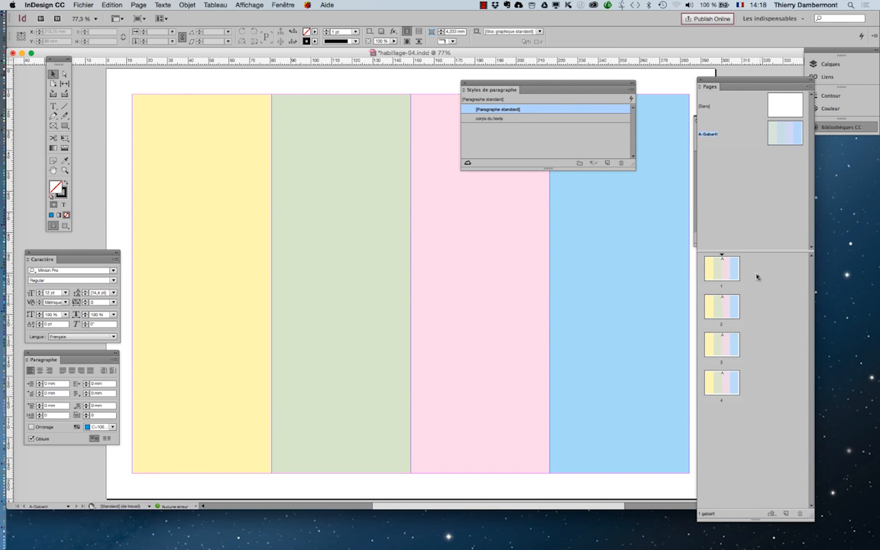
pyautogui.doubleClick(731, 273)
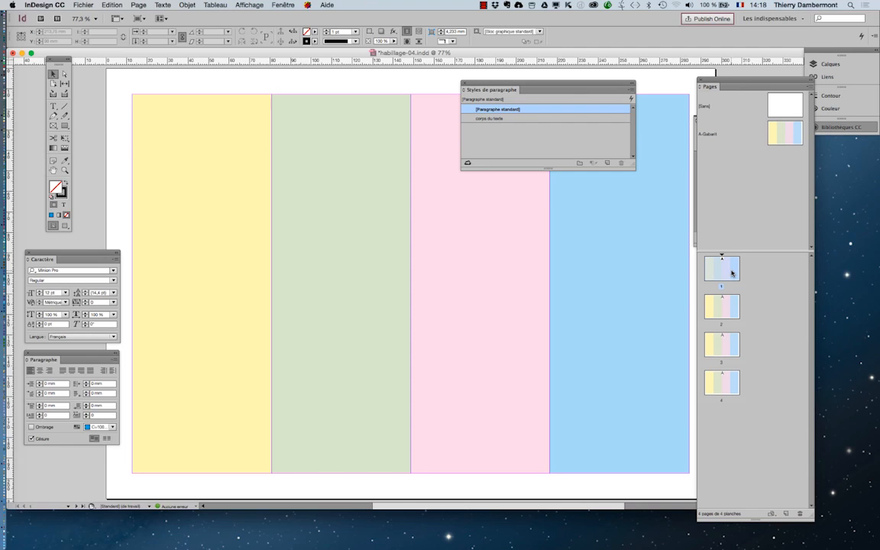